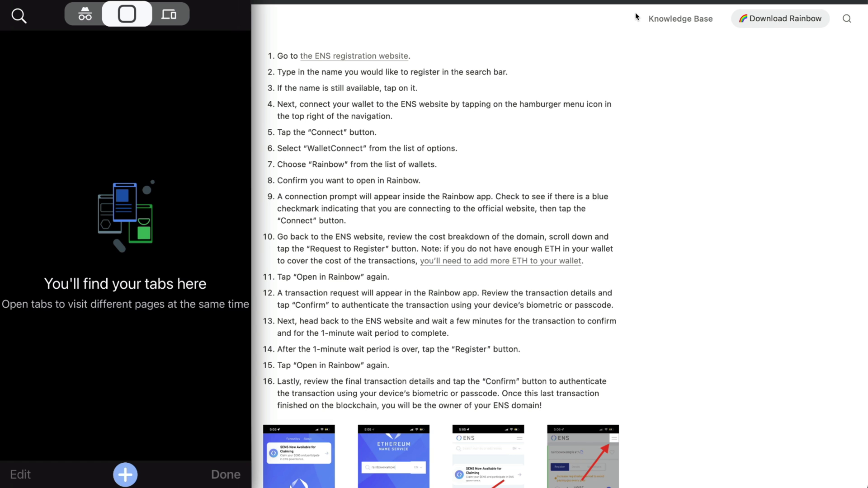
Step: Open app.ens.domains in a new browser tab and search for the name dataslayer
click(125, 475)
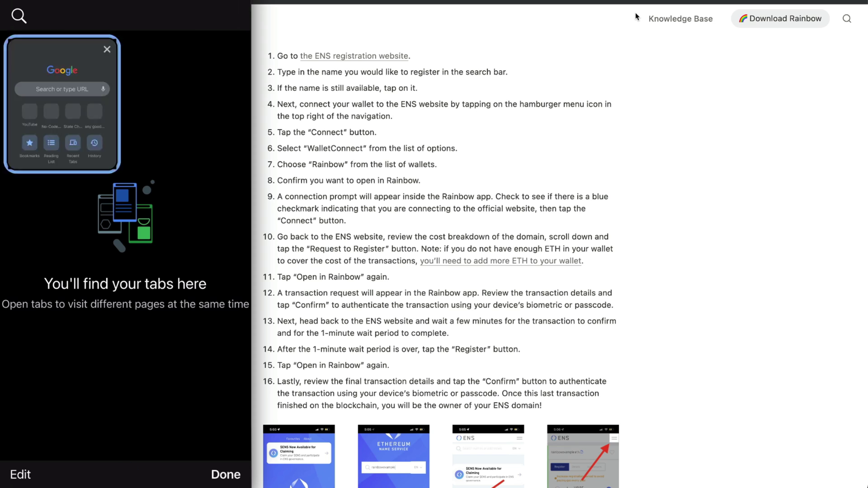
click(126, 97)
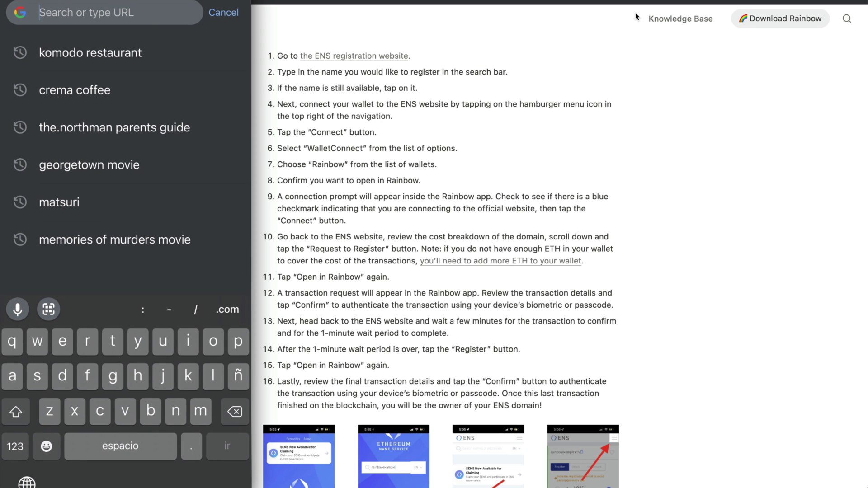
text(app.ens.do)
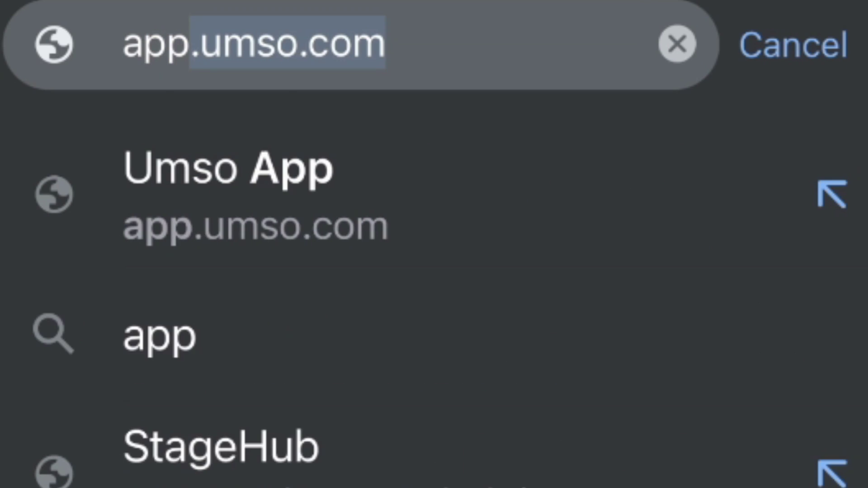
text(da)
text(taslay)
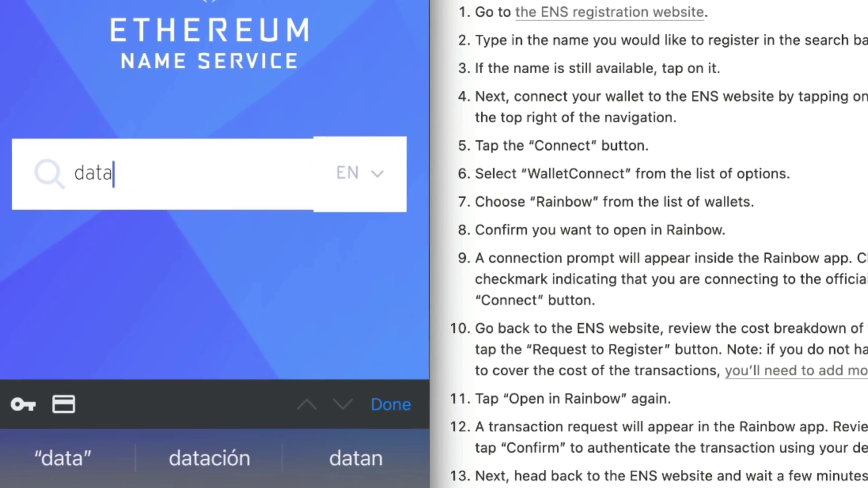
text(er)
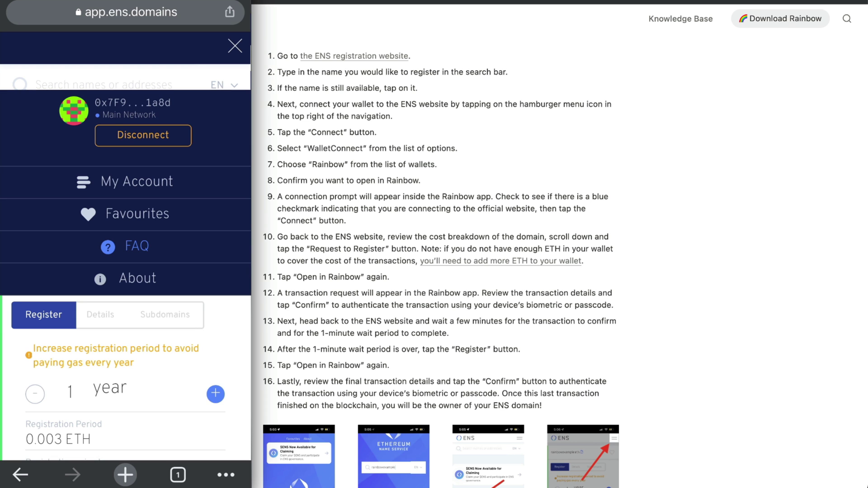
Step: Review dataslayer's one-year registration cost, then leave the site for Rainbow
scroll(126, 378, down, 10)
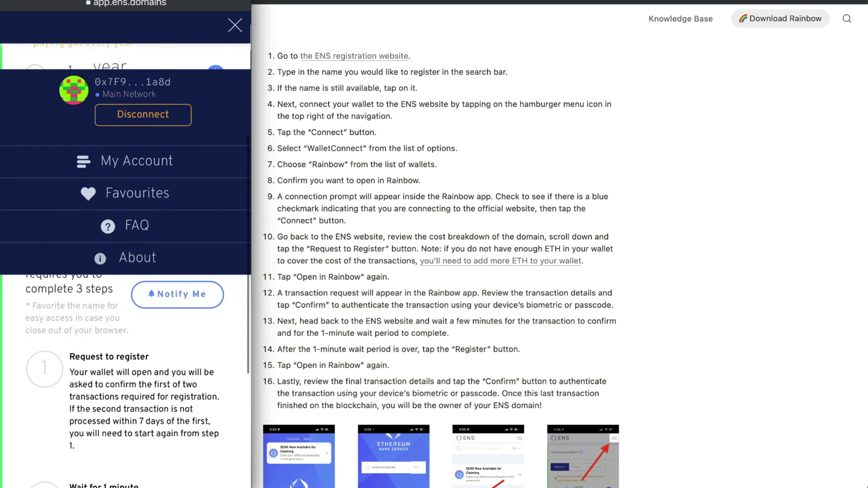
scroll(125, 378, up, 5)
scroll(126, 378, down, 3)
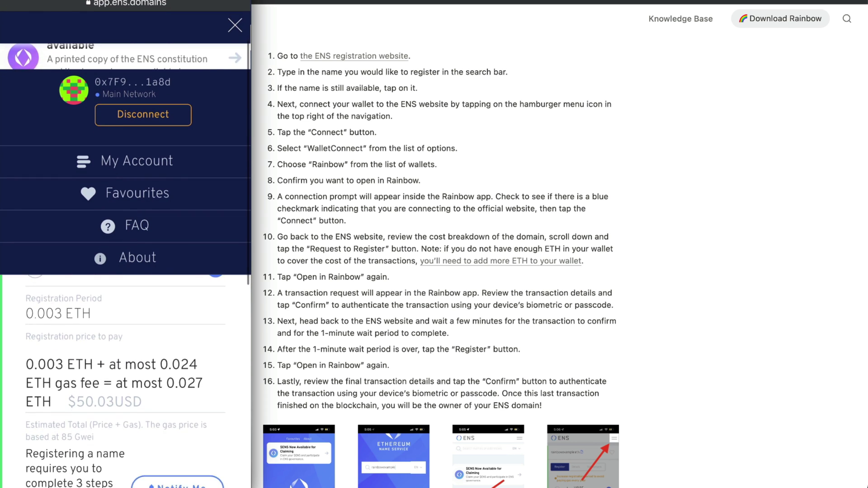
drag(126, 486, 125, 317)
drag(218, 172, 218, 135)
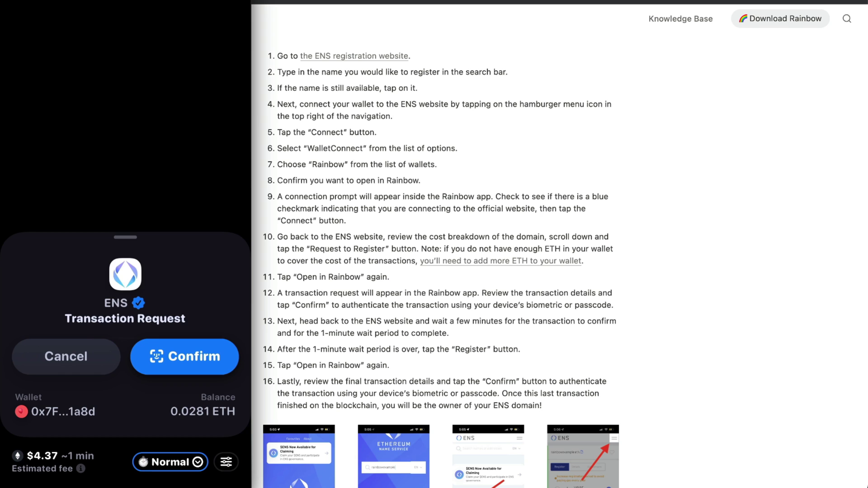
Step: Confirm the first and the final dataslayer.eth registration transactions in Rainbow
click(184, 357)
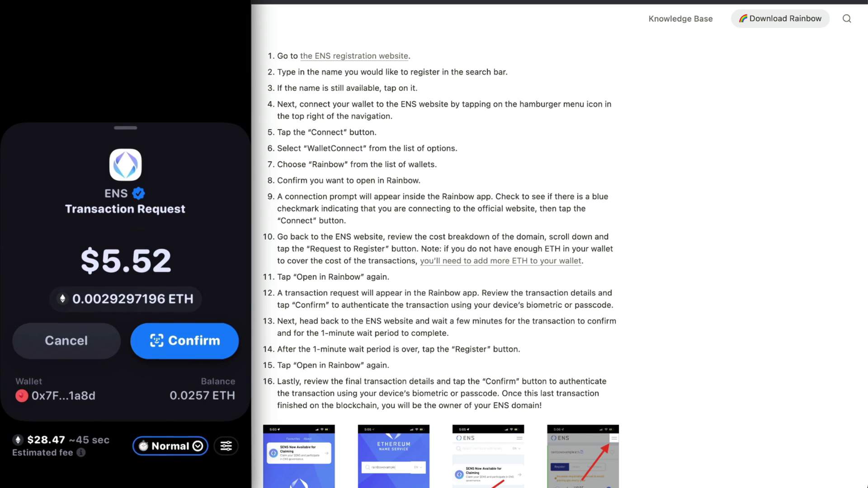
click(185, 341)
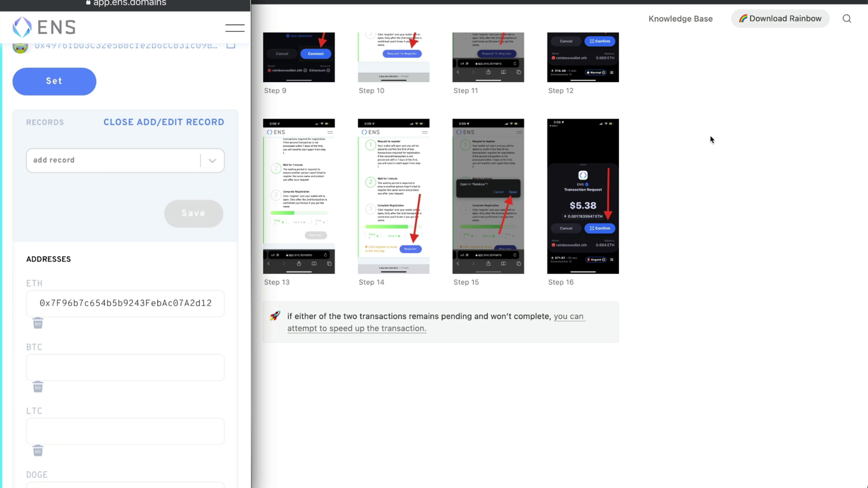
Step: Bring up dataslayer's record editor, dismiss the record-type list, and reach the record fields
click(113, 161)
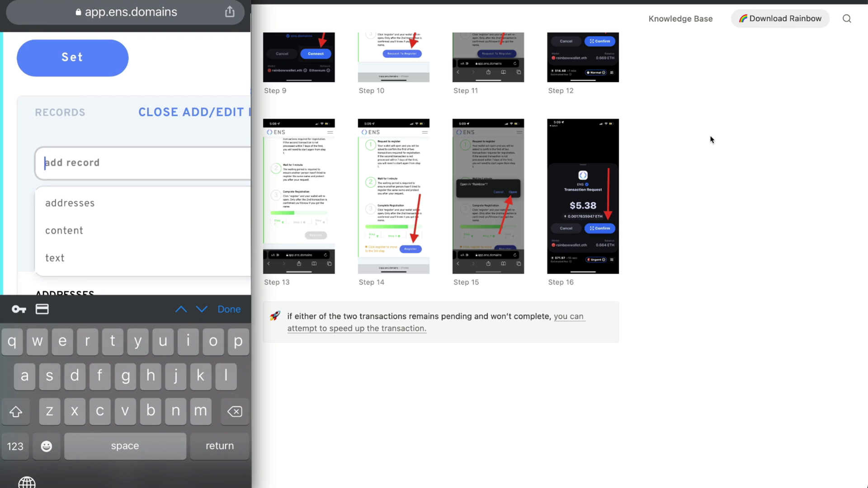
click(229, 310)
scroll(127, 226, down, 5)
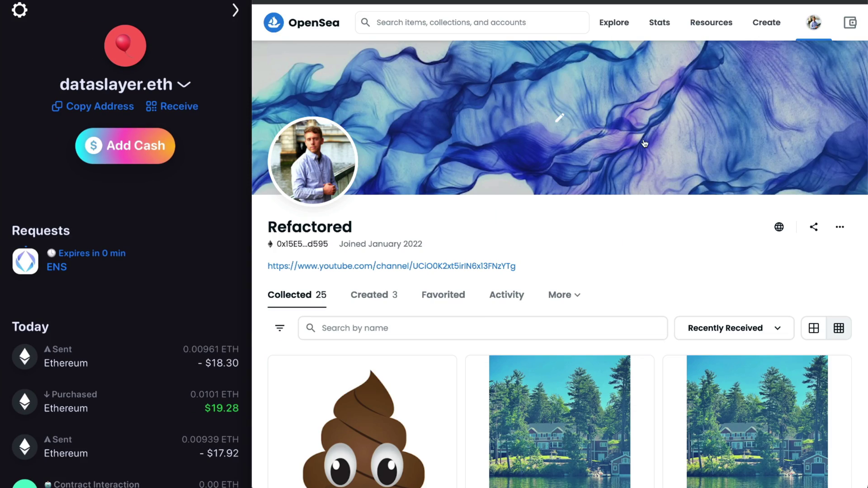
Step: Verify Guild-A-Bear #3666's contract, token ID and ERC-721 standard, then begin buying it
click(850, 23)
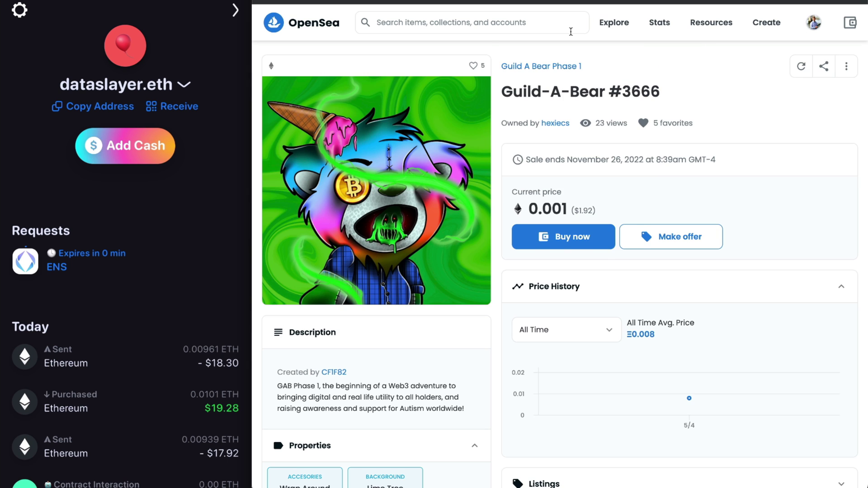
scroll(437, 355, down, 9)
click(433, 302)
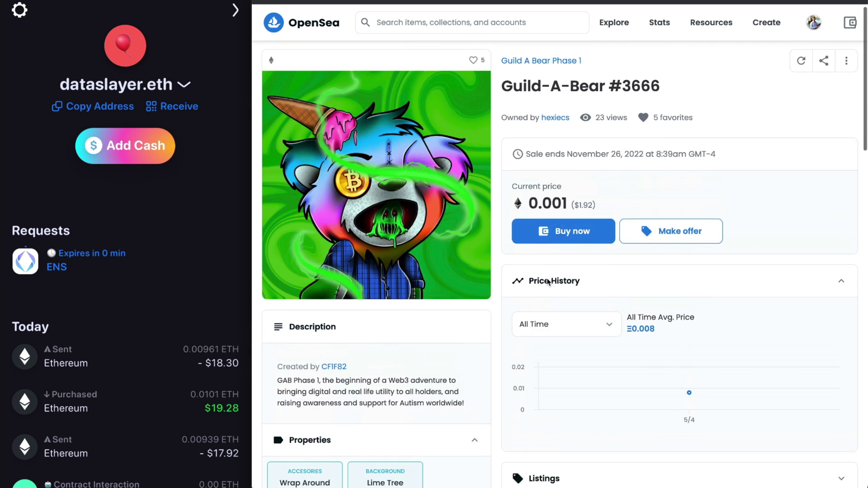
click(571, 233)
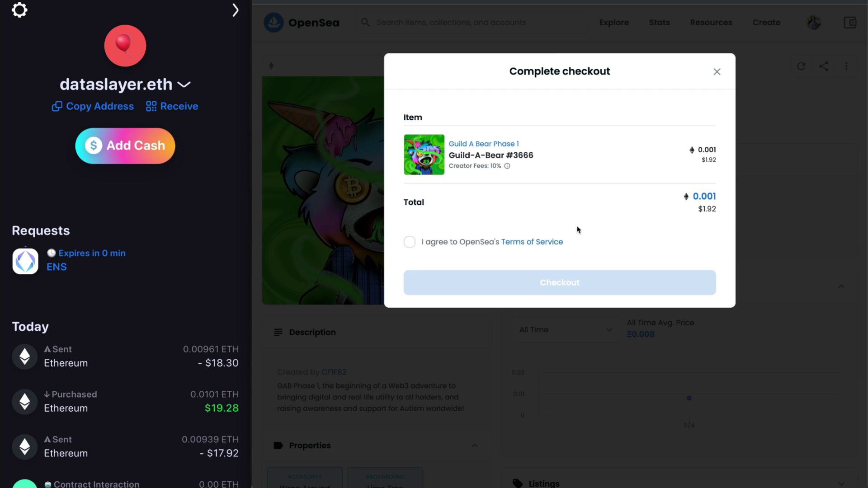
Step: Accept OpenSea's terms of service and proceed to checkout for Guild-A-Bear #3666
click(410, 242)
click(449, 287)
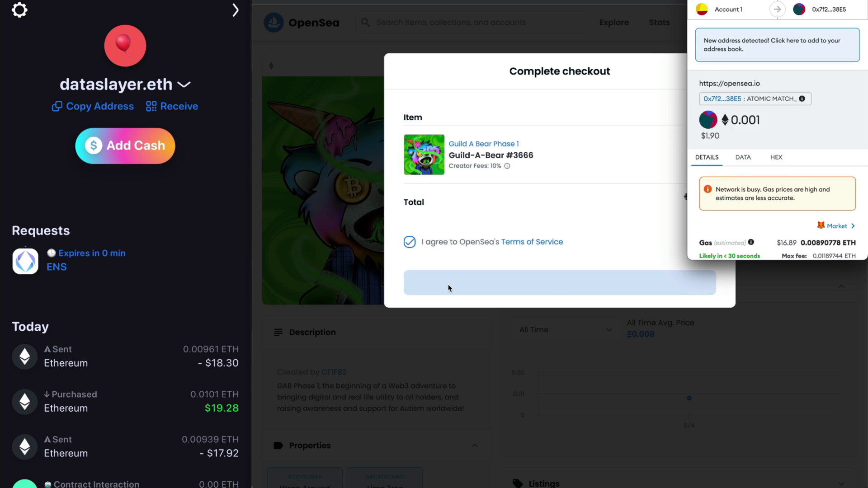
scroll(799, 204, down, 3)
Step: Approve and submit the 0.001 ETH purchase transaction in the wallet
click(813, 225)
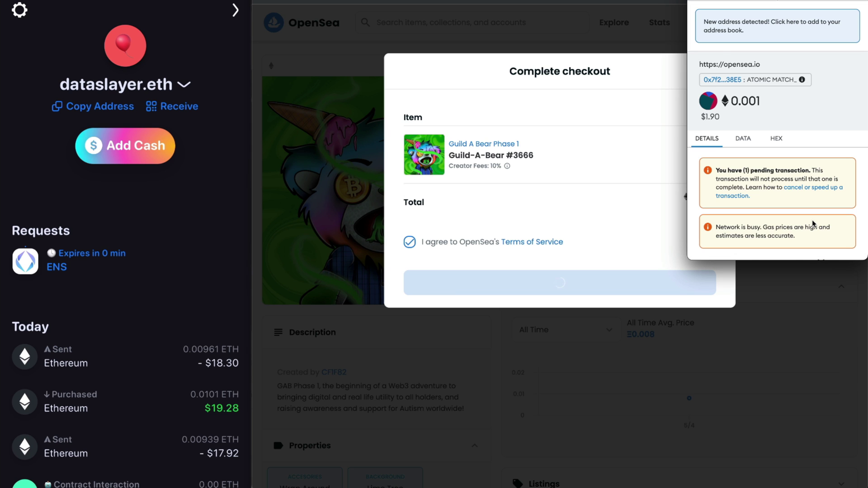
scroll(812, 223, down, 3)
click(823, 252)
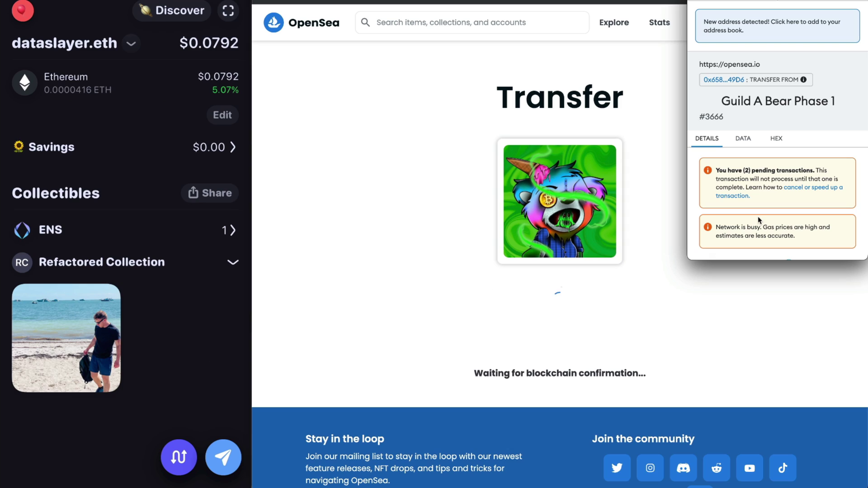
scroll(758, 216, down, 5)
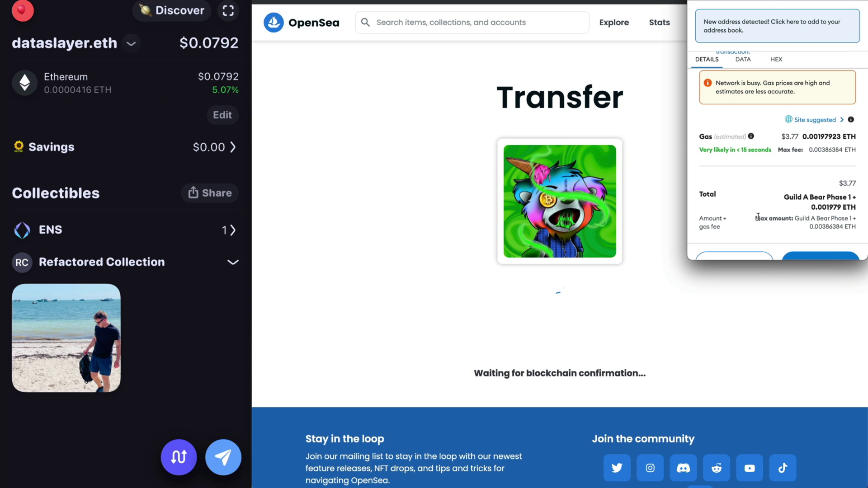
scroll(758, 217, up, 5)
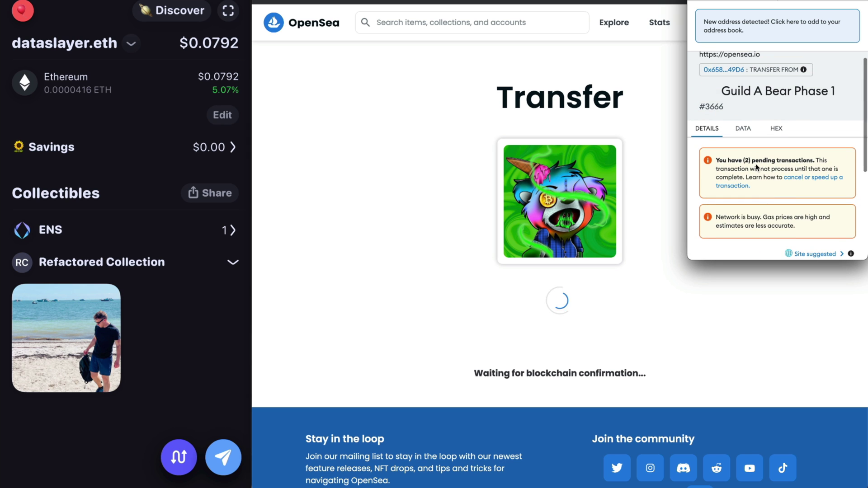
scroll(756, 167, down, 5)
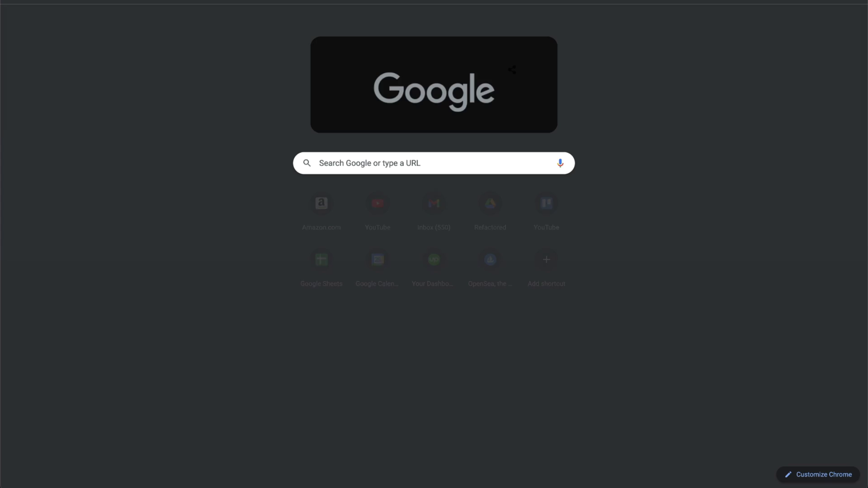
Step: Search 'ens avatar' to find the Medium guide on setting an NFT ENS avatar
text(ens avat)
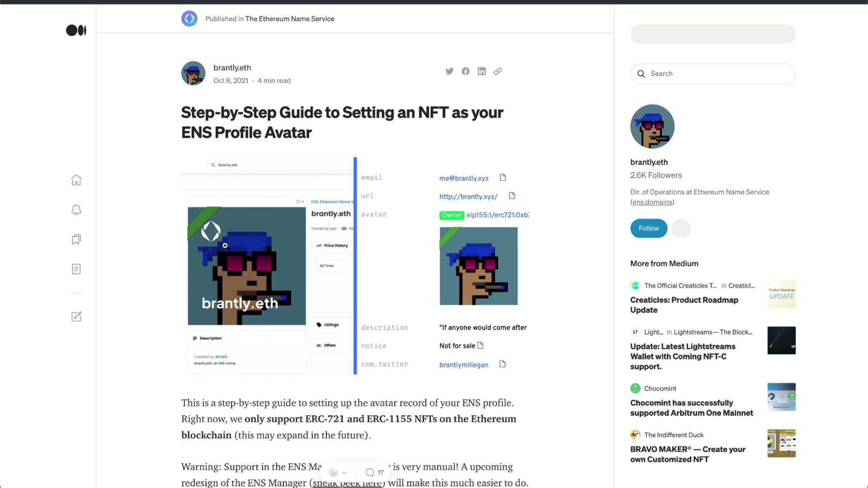
Step: Type 'eip155:1/erc721:/' above 3666 in the note and copy the bear's contract address
scroll(226, 247, down, 20)
scroll(226, 247, down, 8)
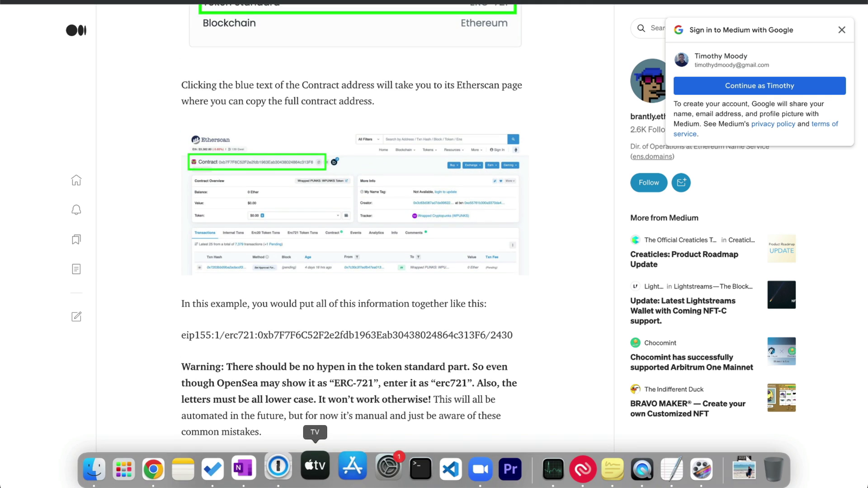
drag(2, 147, 252, 171)
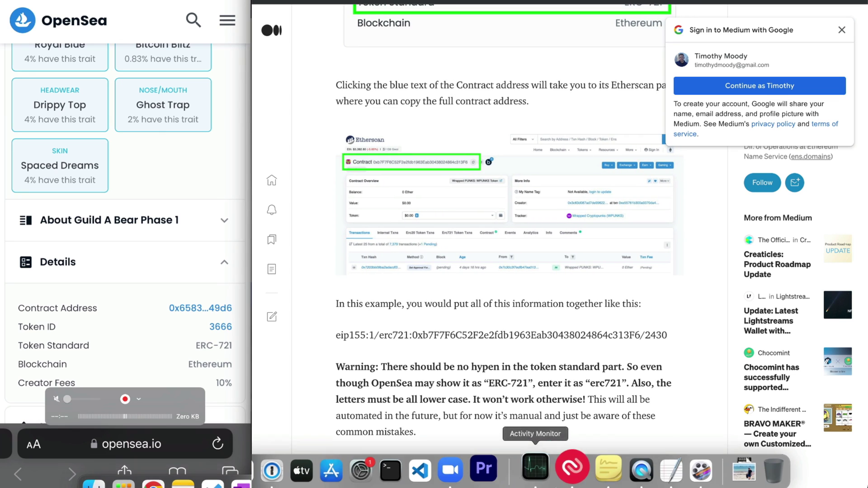
click(655, 467)
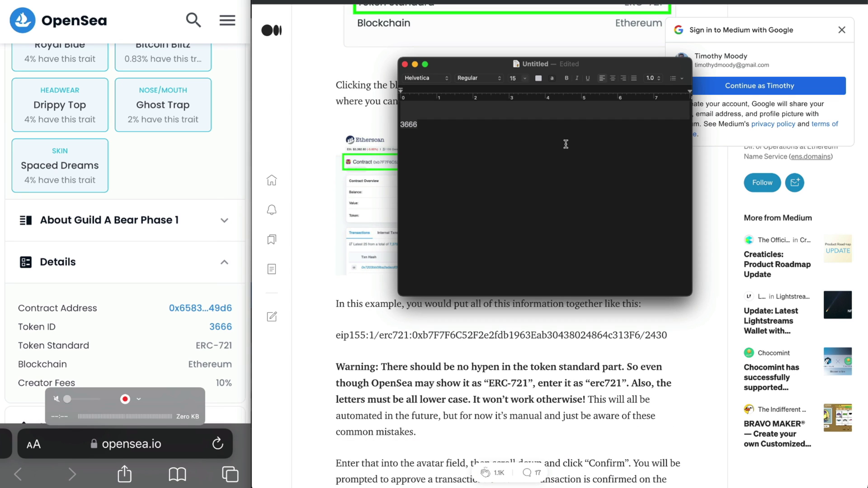
key(Return)
text(eip)
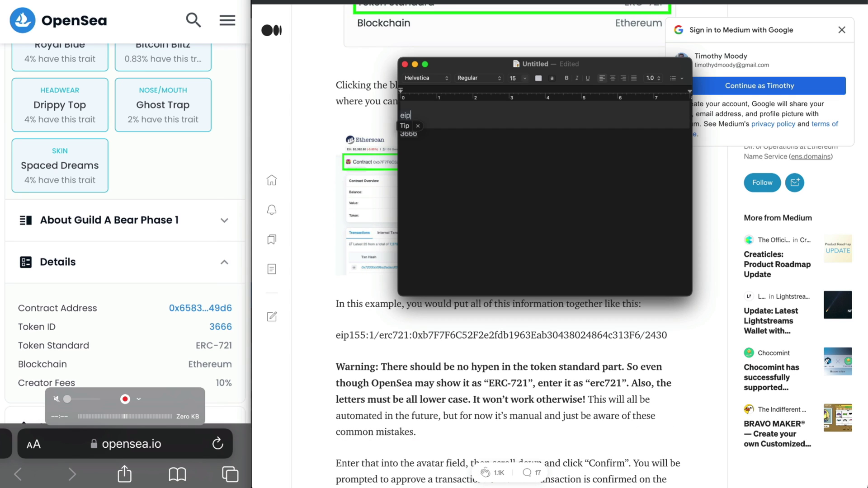
text(155:1/erc721:/3666)
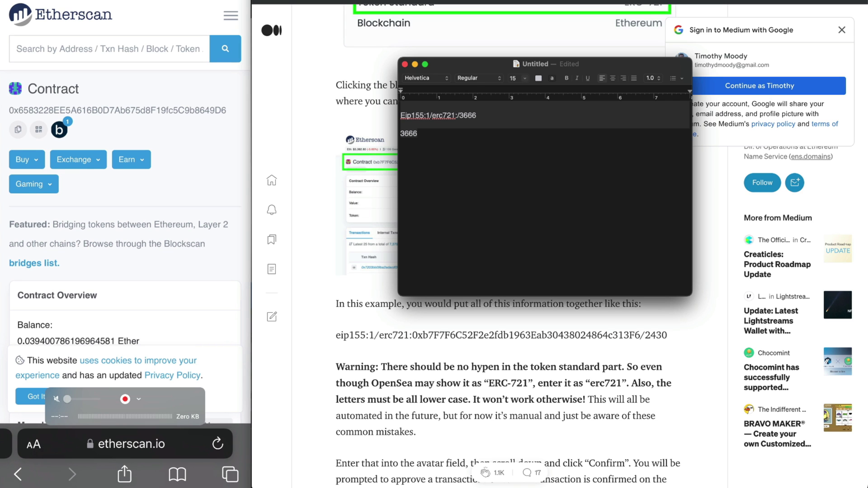
click(18, 129)
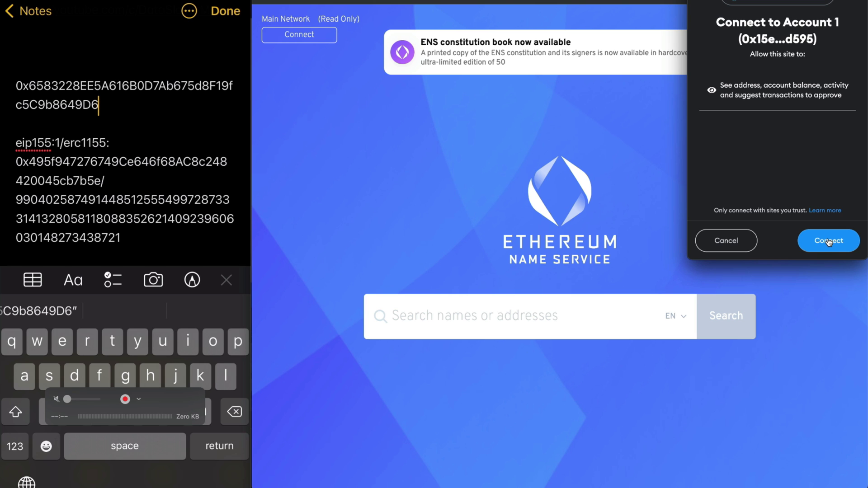
Step: Connect the wallet to ENS and confirm the avatar, description and keywords record changes
click(831, 247)
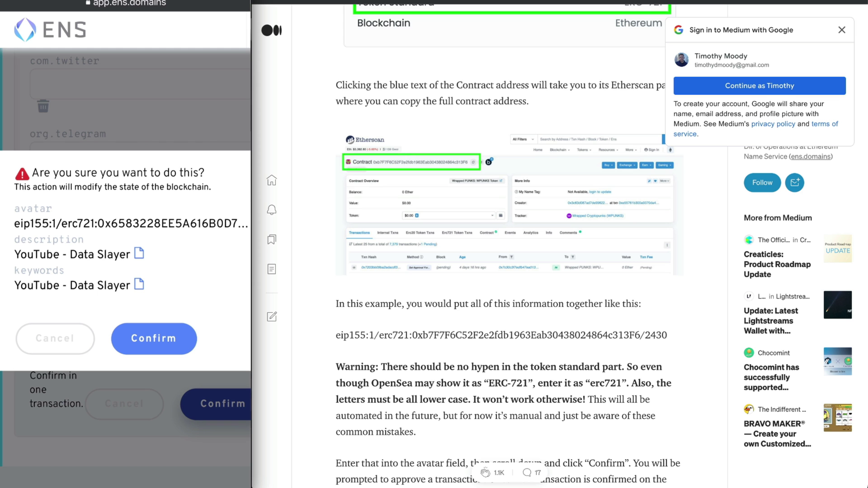
click(153, 339)
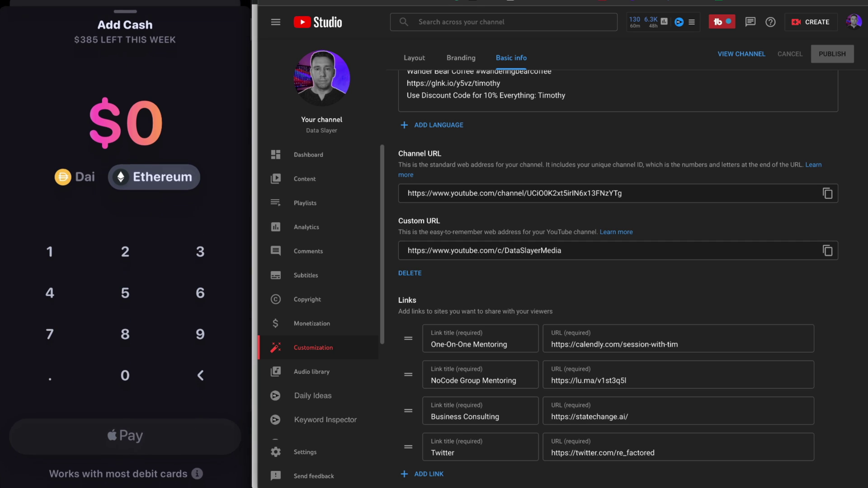
Step: Enter $25 of Ethereum, pay with Apple Pay, and answer the blockchain fee warning
text(25)
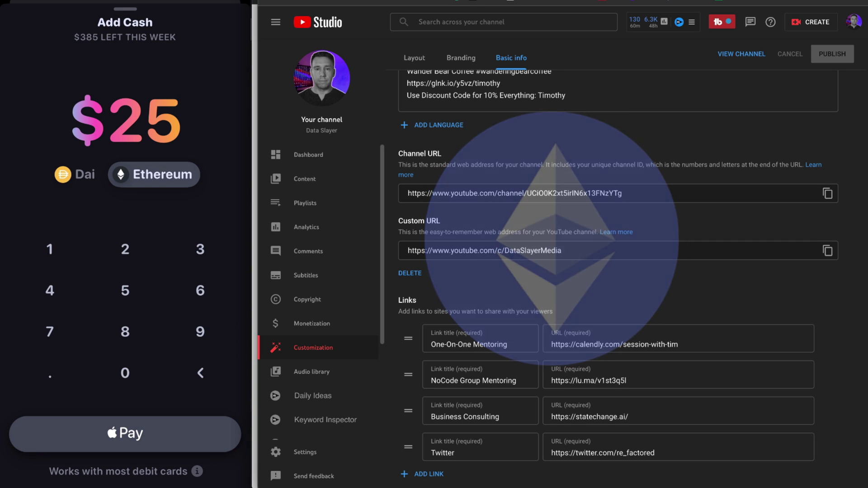
click(125, 434)
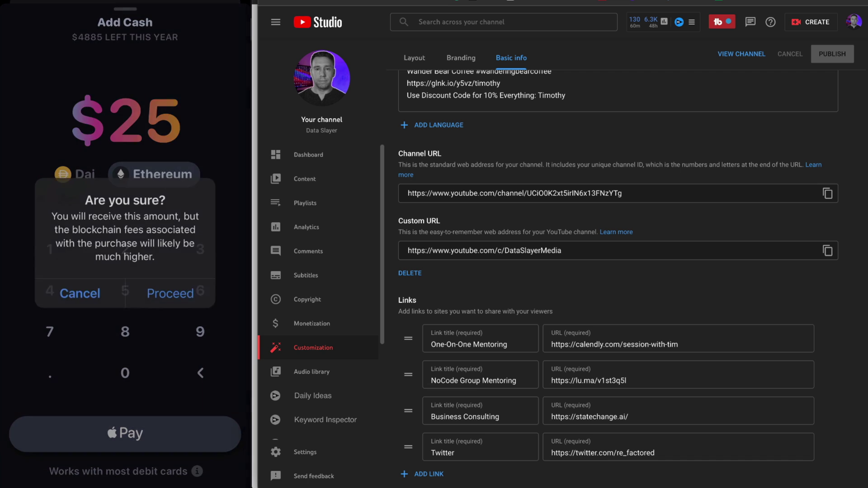
click(80, 293)
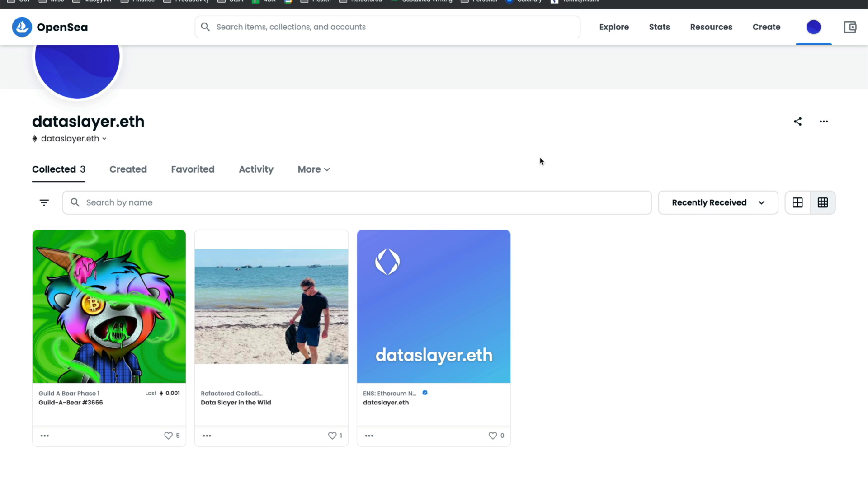
scroll(540, 161, up, 1)
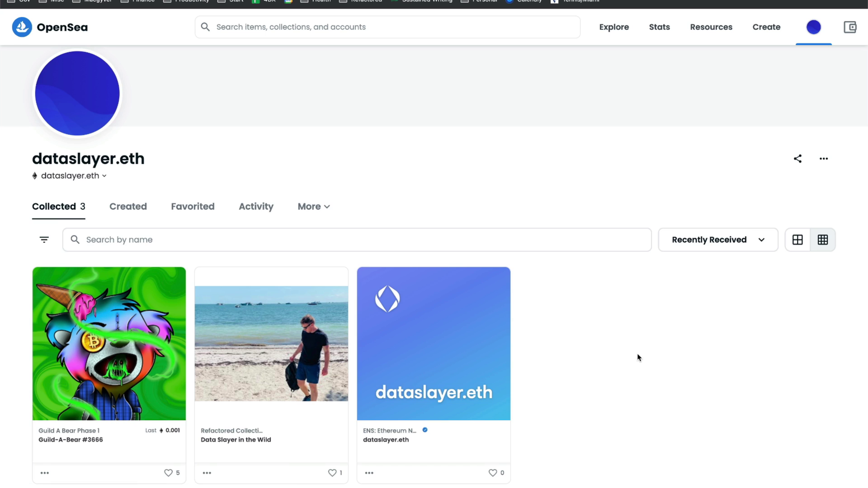
scroll(637, 357, down, 2)
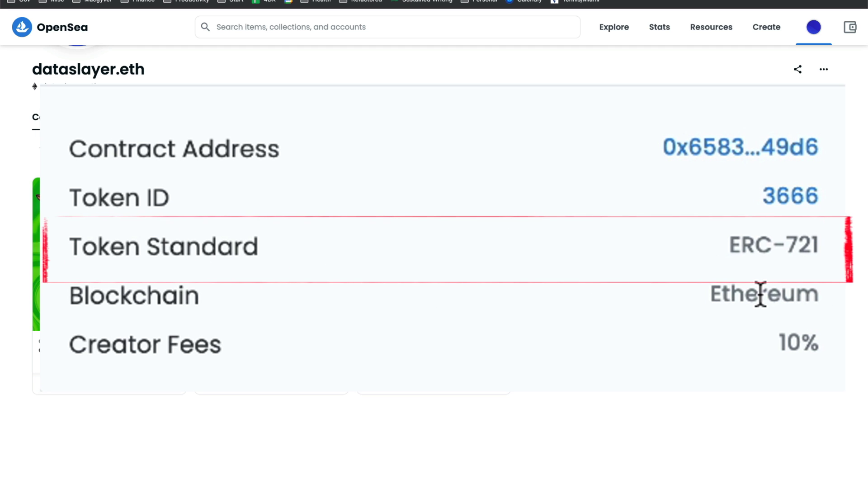
click(293, 251)
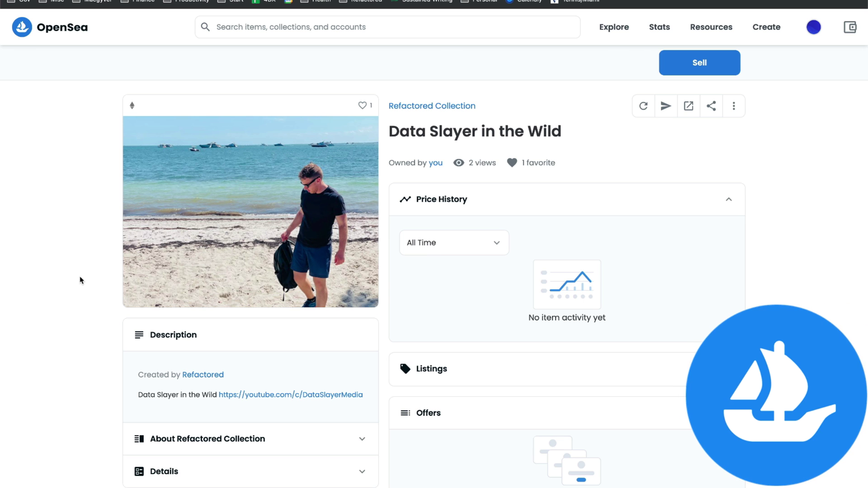
scroll(80, 280, down, 4)
click(190, 310)
scroll(95, 329, down, 2)
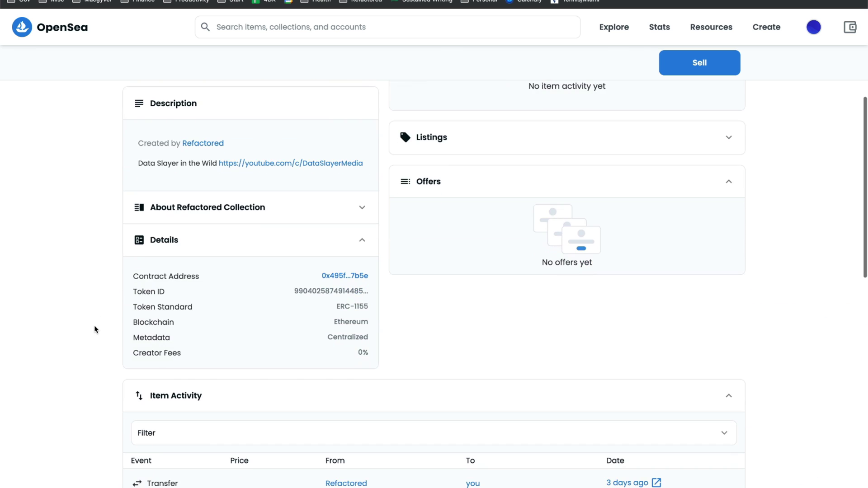
scroll(224, 337, up, 5)
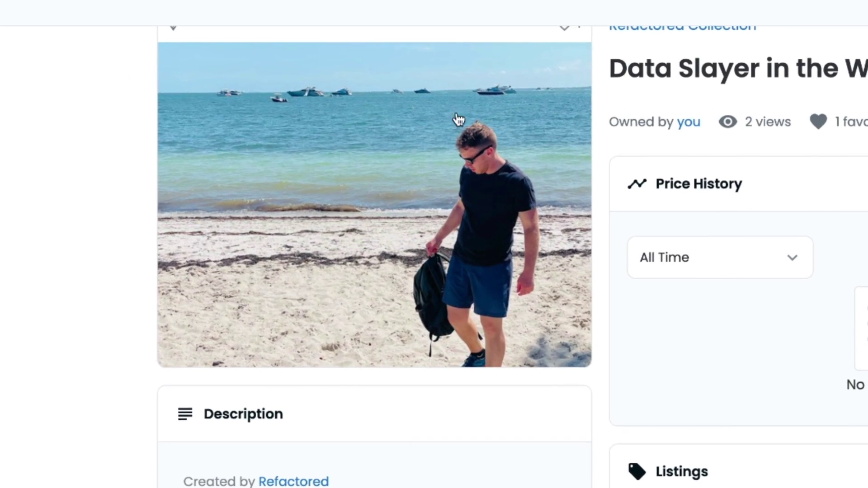
scroll(458, 119, down, 4)
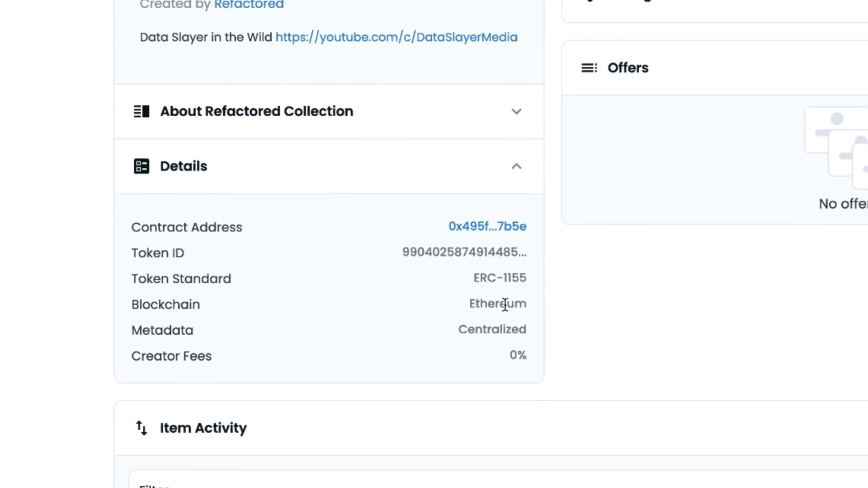
drag(472, 274, 521, 274)
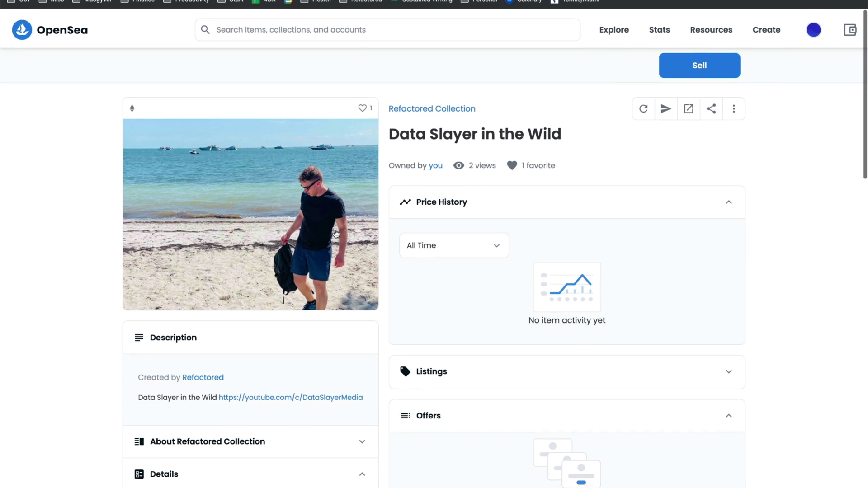
key(super+bracketleft)
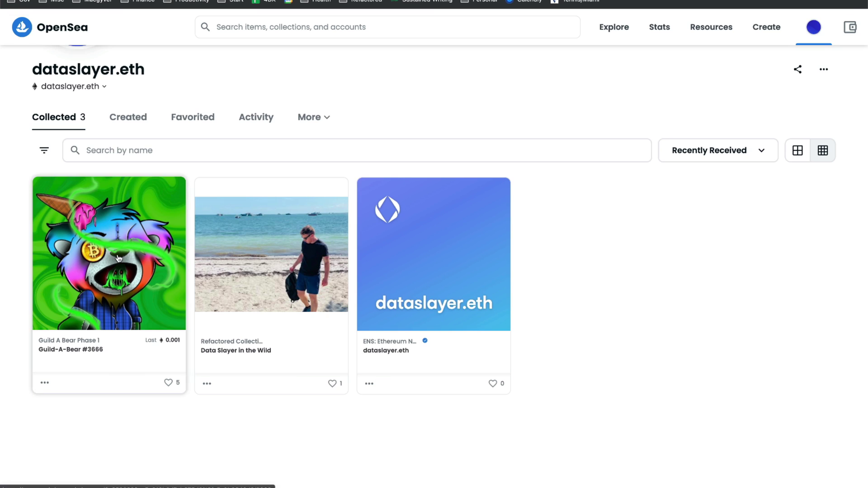
key(super+bracketleft)
Step: Expand Guild-A-Bear #3666's Details to confirm ERC-721, then bring up the eip155 avatar note
scroll(258, 326, down, 8)
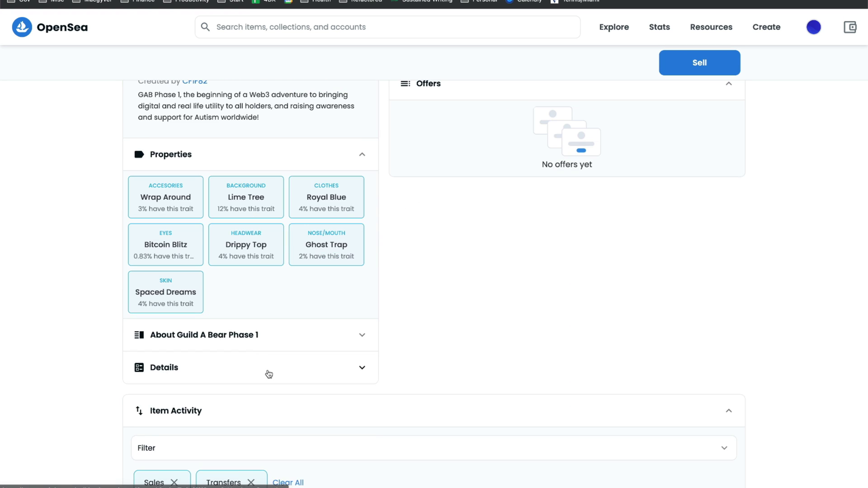
click(269, 376)
scroll(100, 285, down, 5)
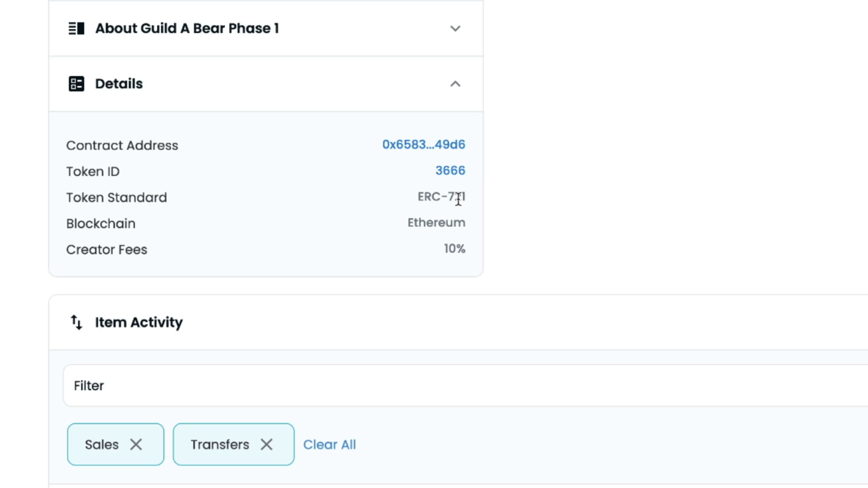
scroll(88, 238, up, 3)
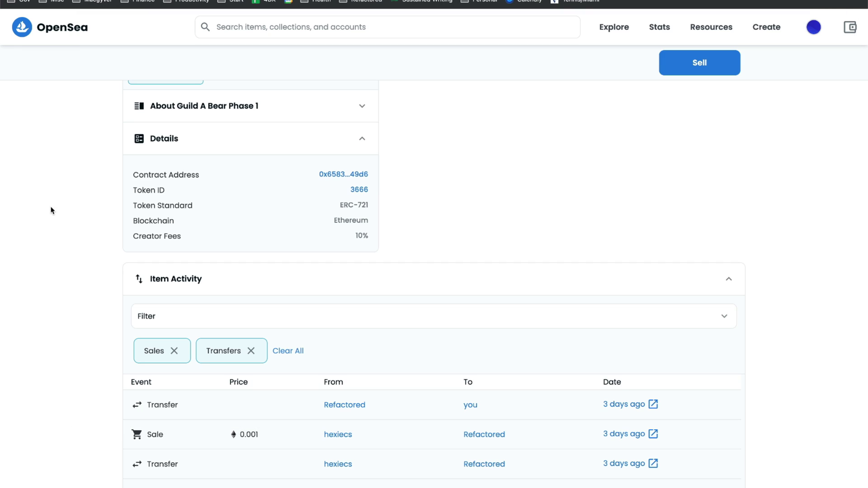
scroll(279, 246, up, 10)
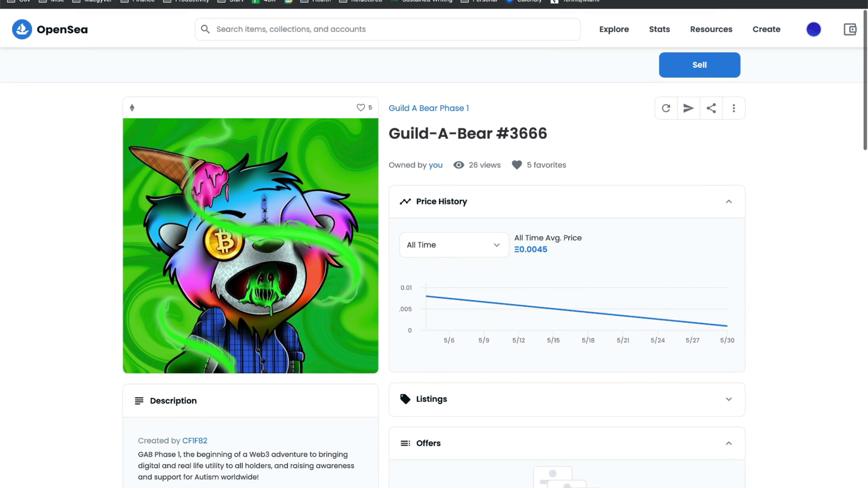
mouse_move(593, 473)
click(557, 471)
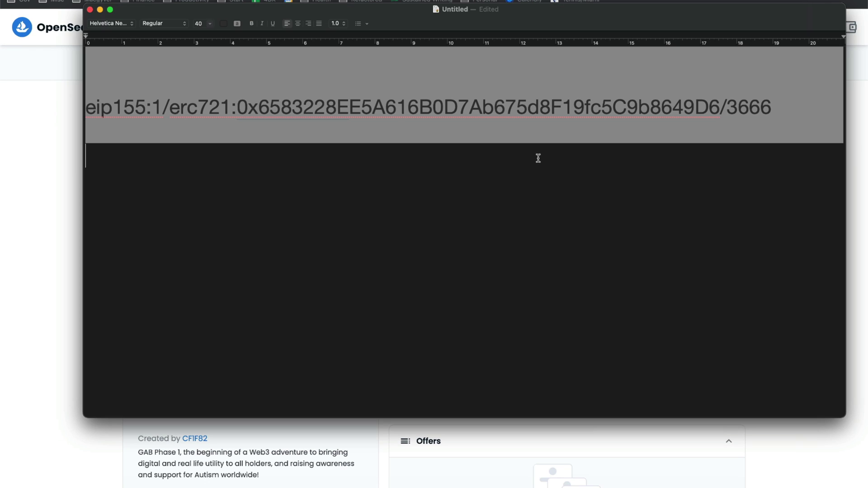
Step: Compare the avatar string's contract address 0x6583228EE5A616B0D7Ab675d8F19fc5C9b8649D6 with the Guild-A-Bear contract on Etherscan
click(117, 105)
drag(234, 107, 717, 112)
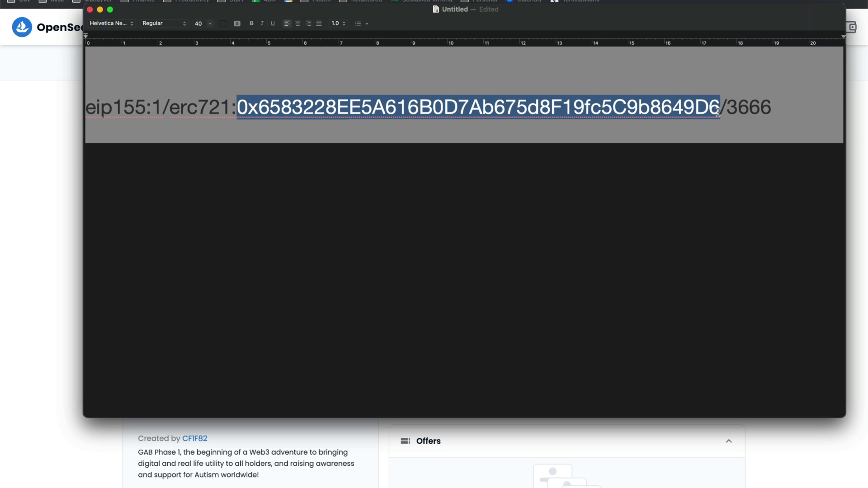
click(53, 199)
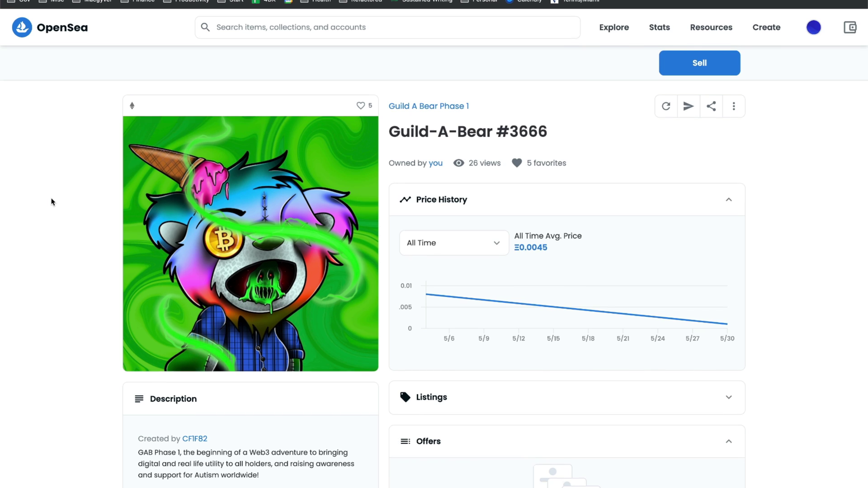
scroll(94, 256, down, 10)
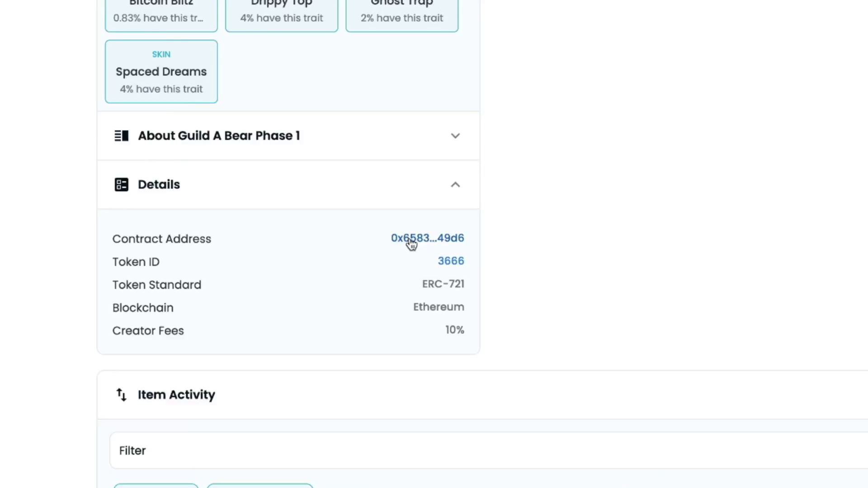
click(411, 240)
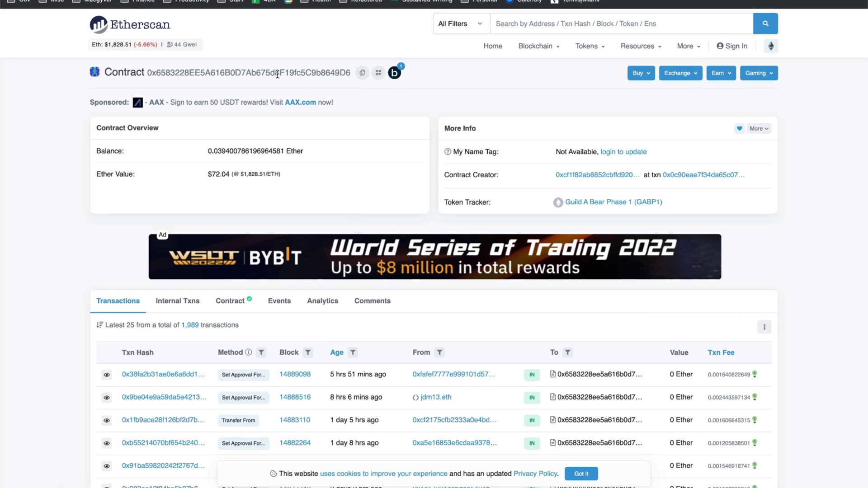
Step: Check the token ID 3666 at the end of the eip155 string against the Guild-A-Bear OpenSea page
click(561, 470)
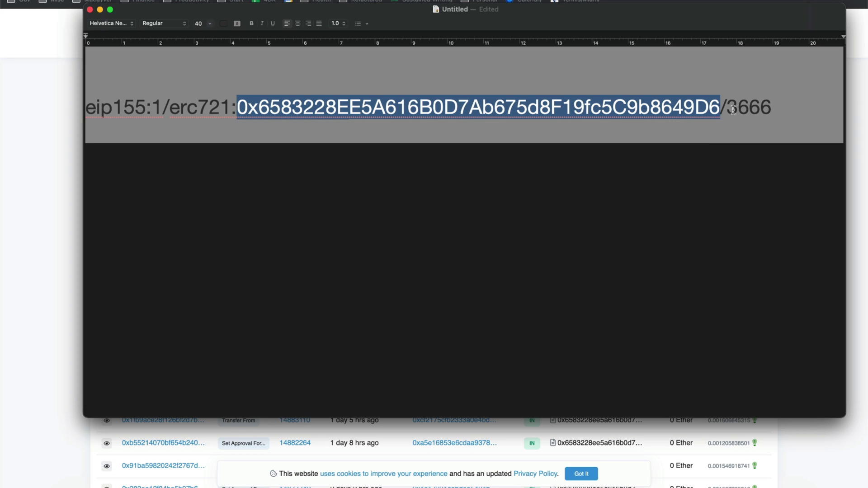
click(768, 103)
drag(767, 103, 730, 105)
key(super+Tab)
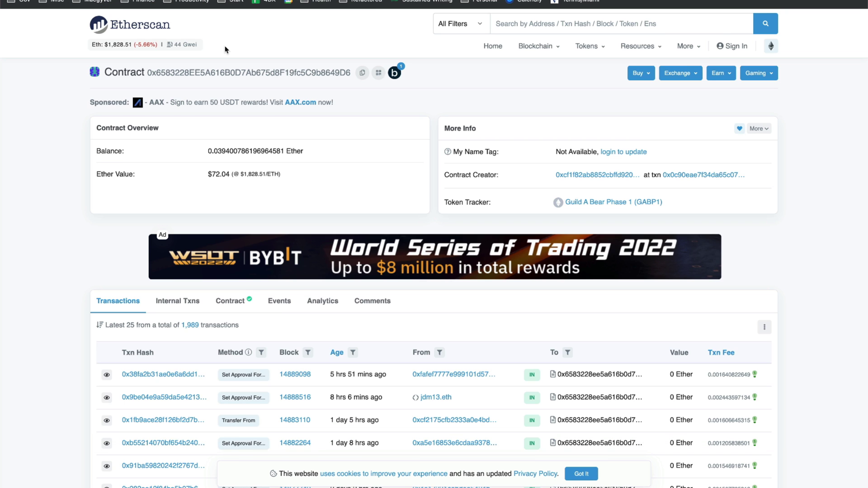
key(ctrl+Tab)
scroll(309, 245, down, 5)
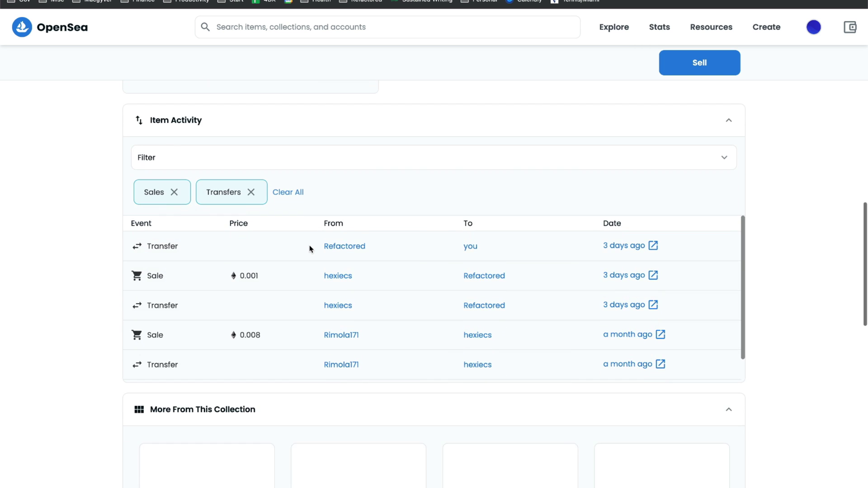
scroll(311, 248, up, 7)
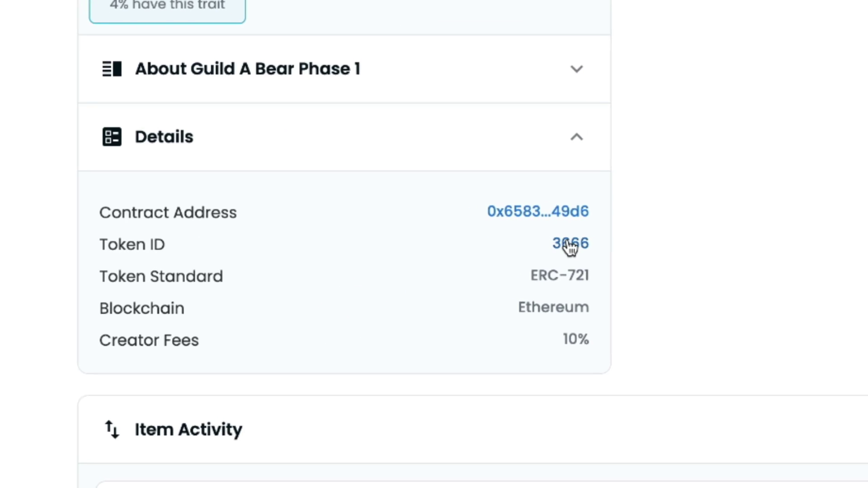
click(570, 475)
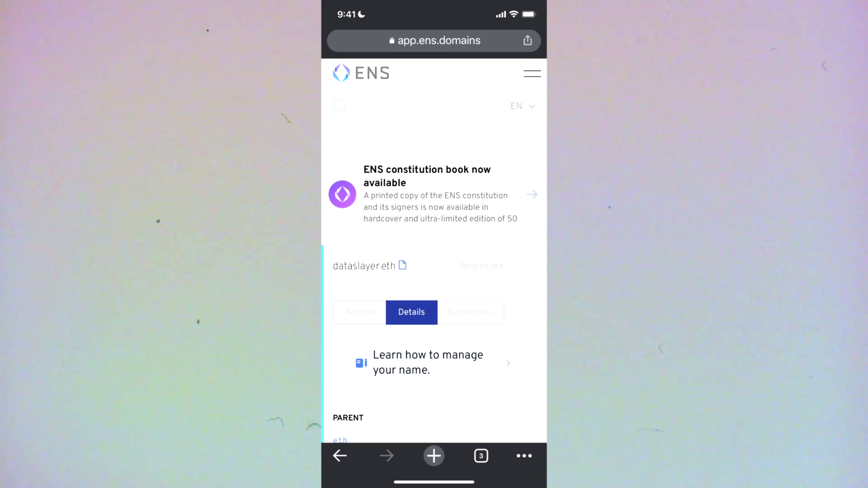
scroll(434, 271, down, 5)
scroll(434, 271, down, 2)
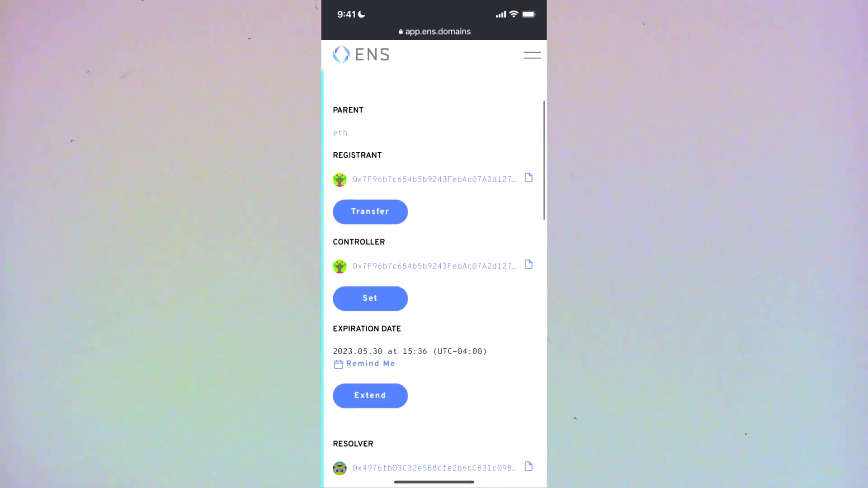
scroll(435, 271, down, 8)
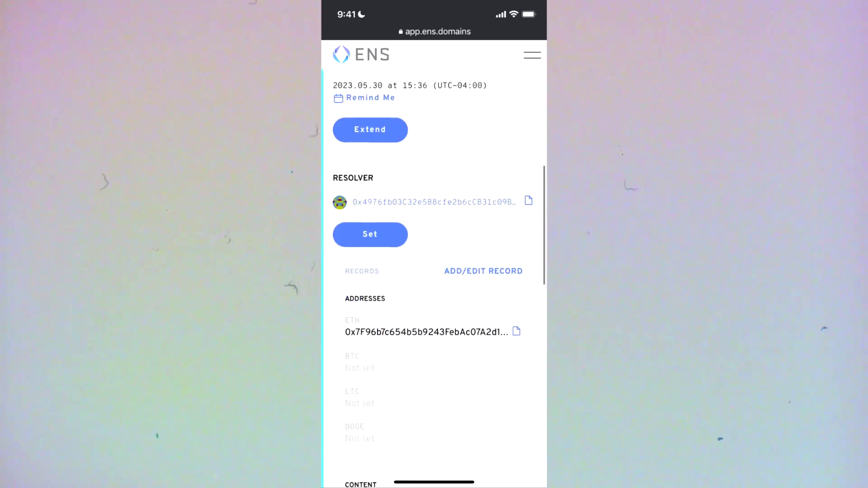
scroll(434, 271, down, 5)
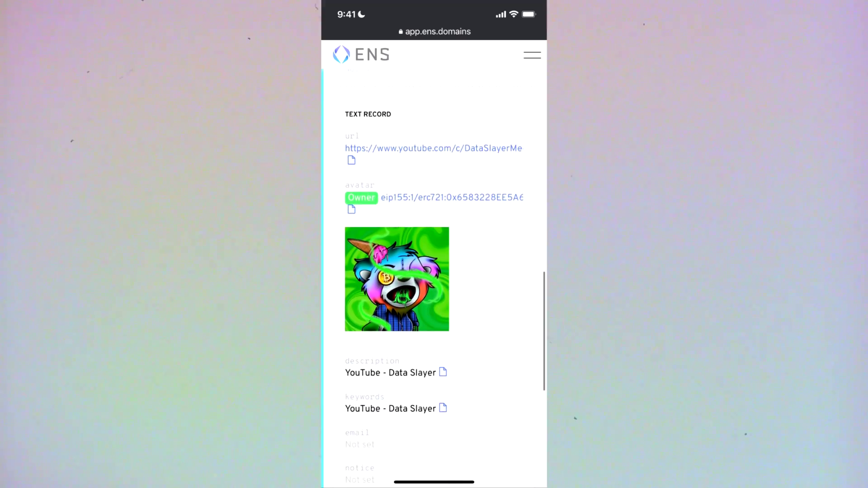
scroll(434, 271, down, 2)
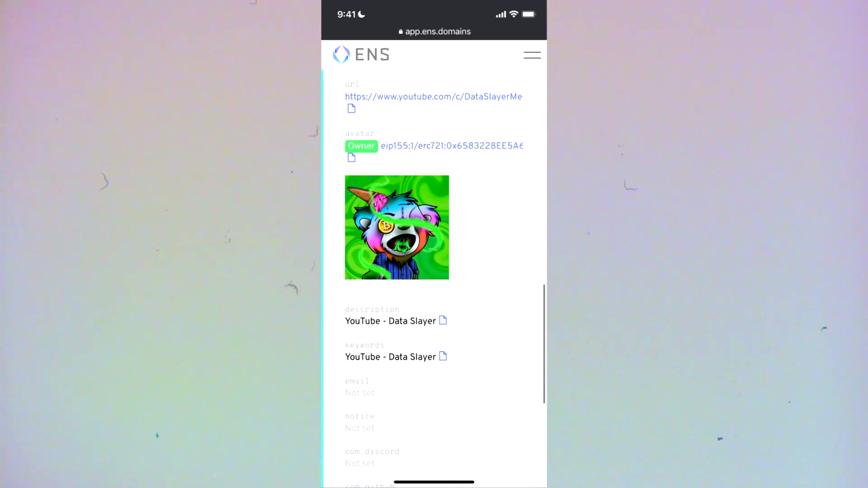